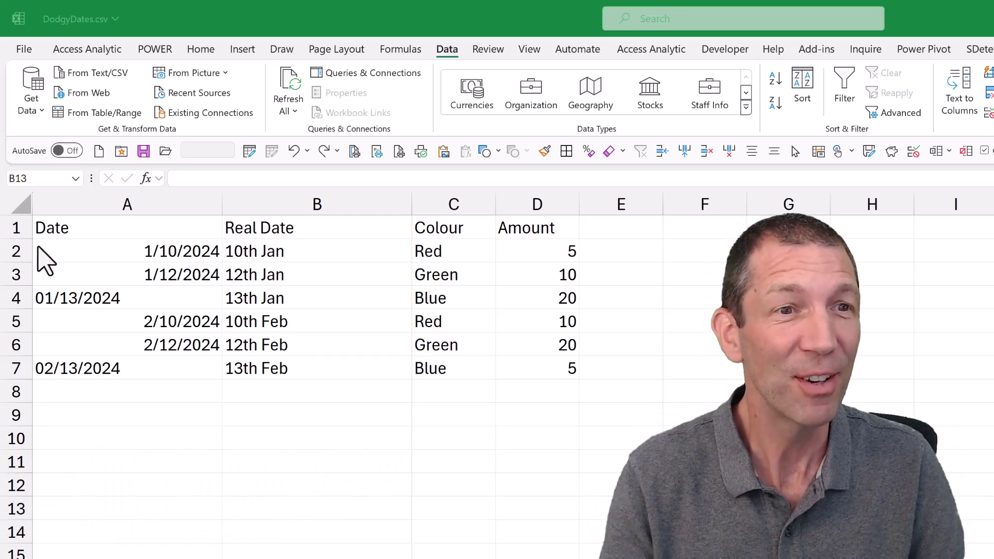
# Select the date entries A2:A7 in column A, checking the 01/13/2024 entry in A4
pyautogui.moveTo(171, 259); pyautogui.dragTo(197, 383)
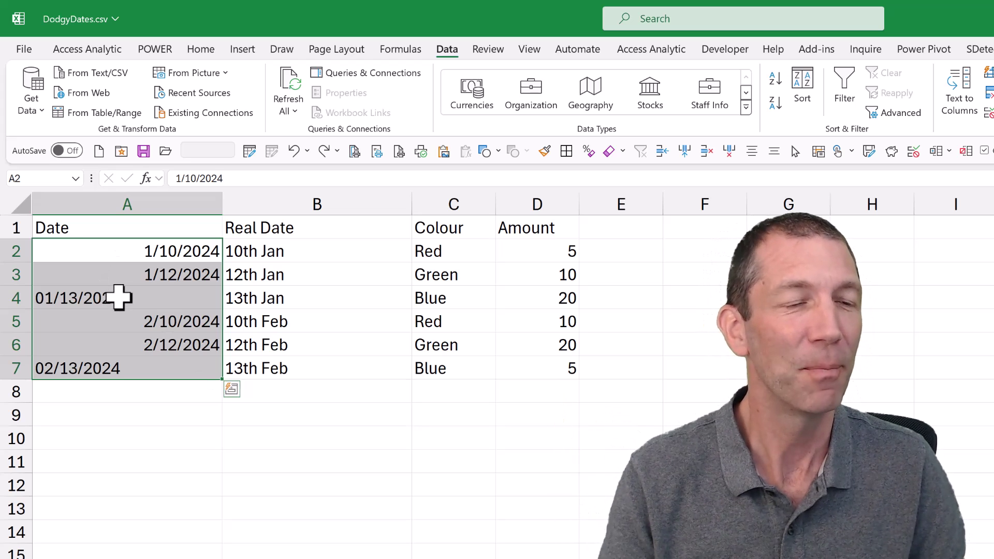
pyautogui.click(116, 297)
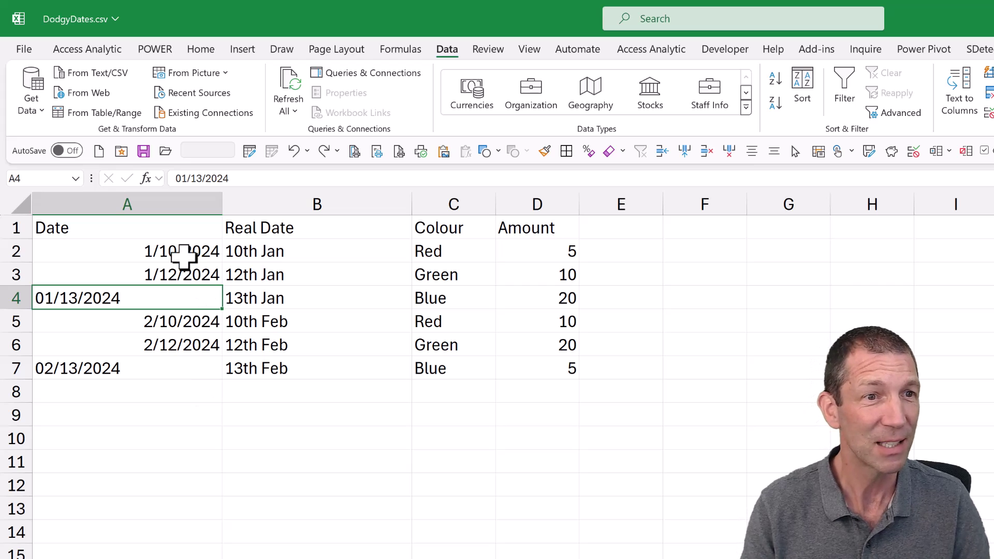
pyautogui.moveTo(189, 252); pyautogui.dragTo(201, 373)
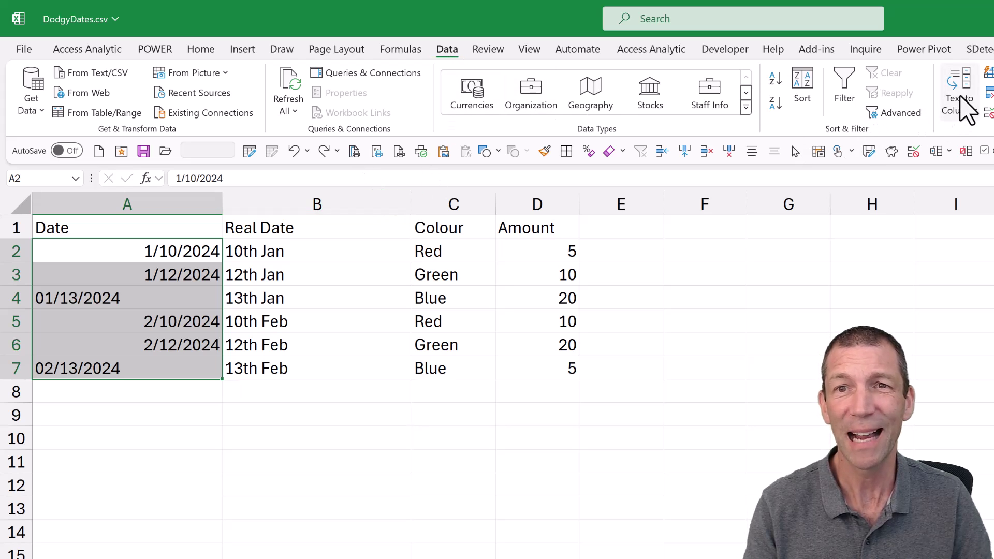
# Run Text to Columns with no delimiters and Date: MDY format, converting entries to real dates
pyautogui.click(957, 93)
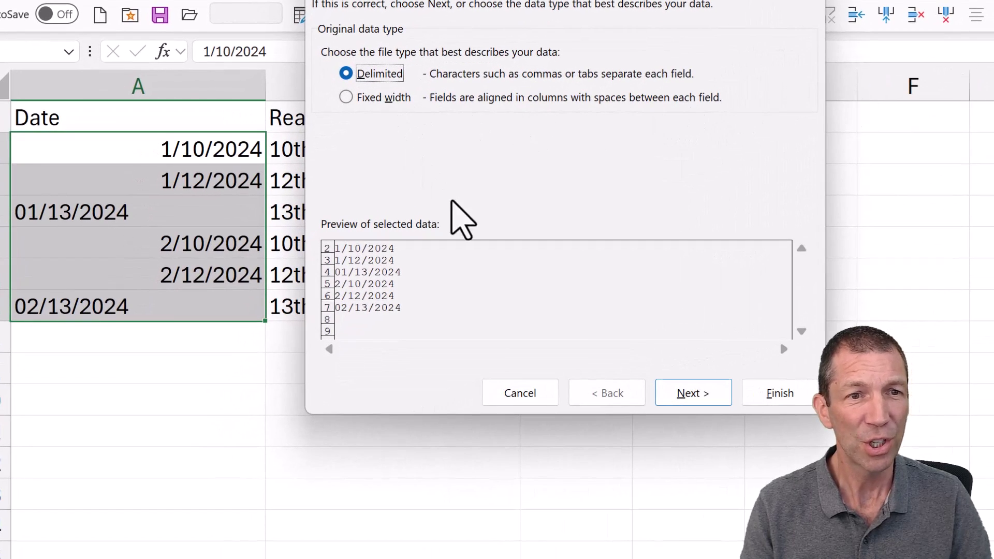
pyautogui.click(687, 395)
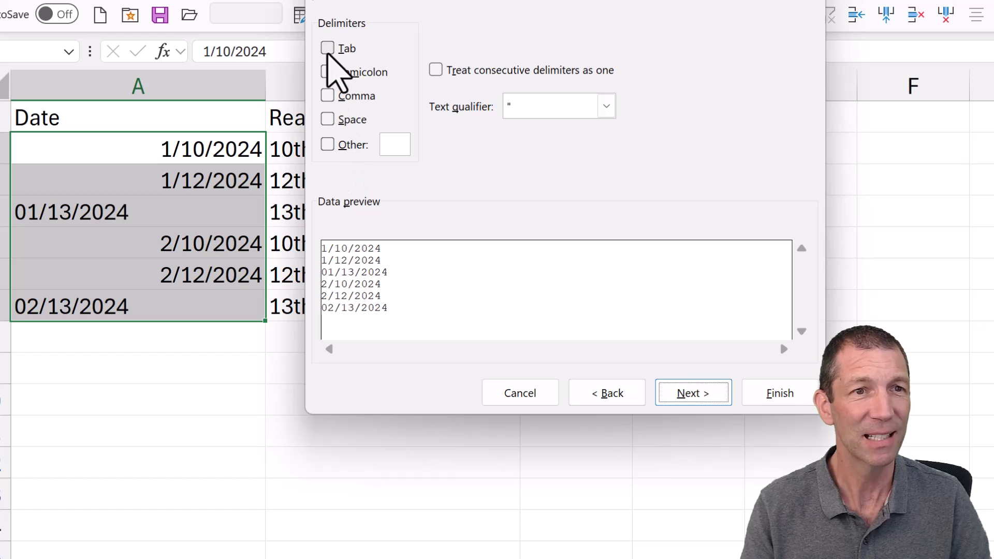
pyautogui.click(328, 48)
pyautogui.click(328, 49)
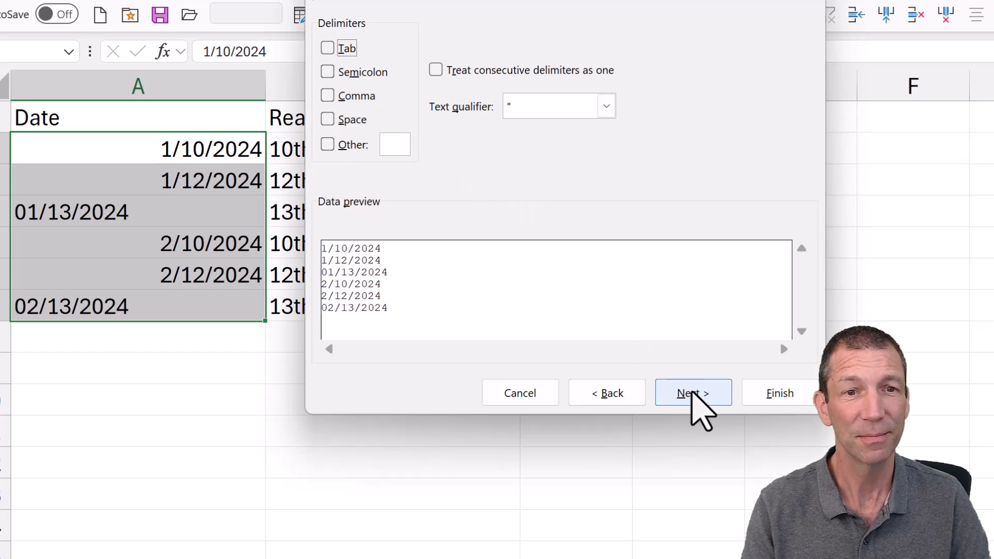
pyautogui.click(692, 392)
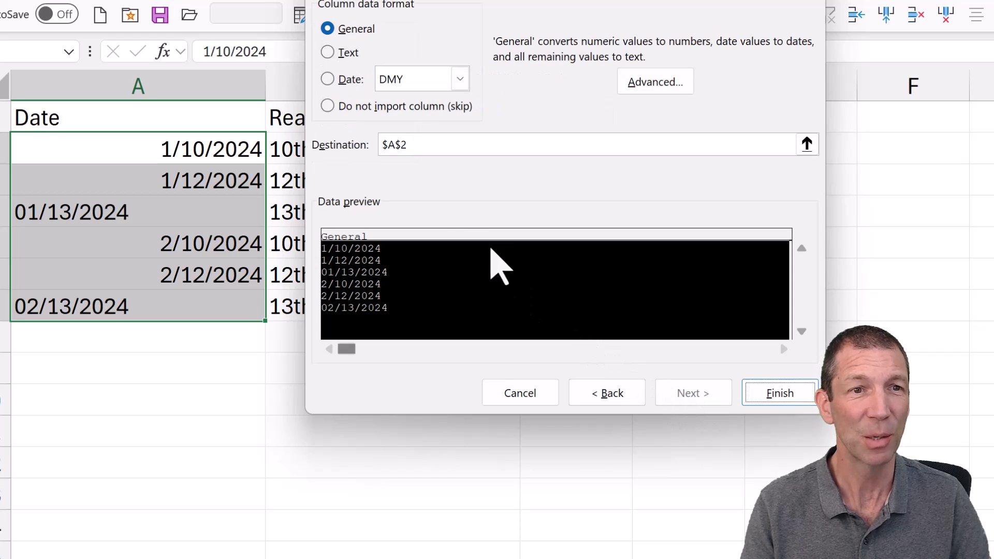
pyautogui.click(349, 80)
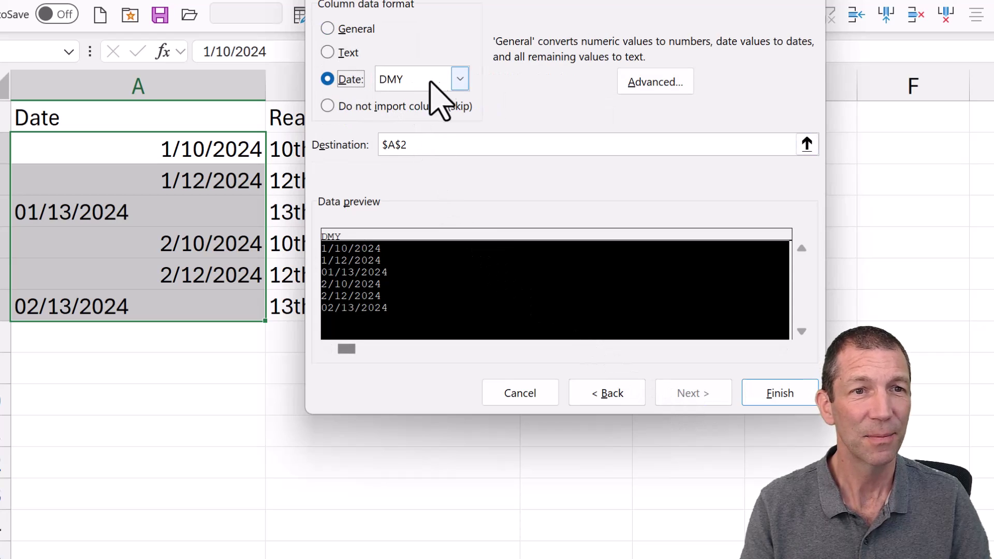
pyautogui.click(459, 80)
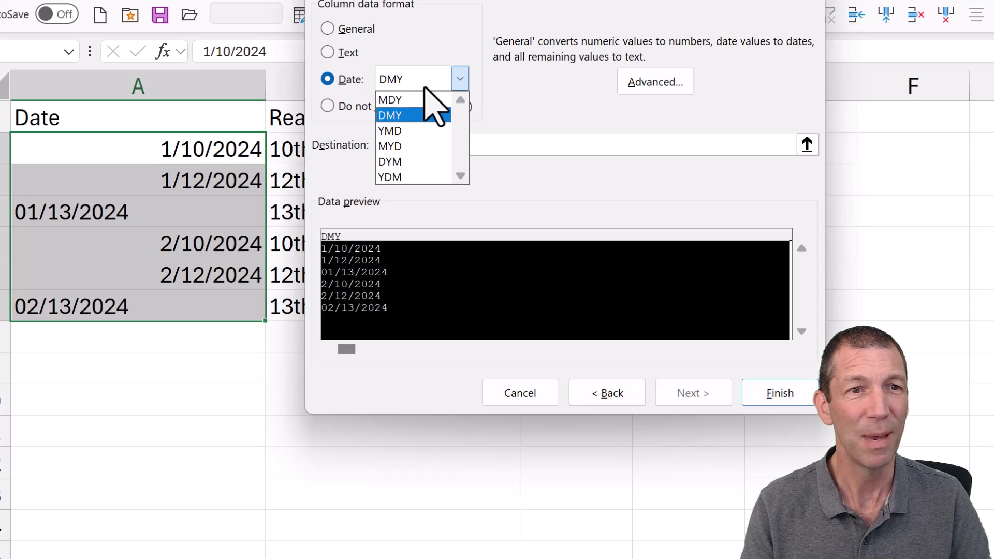
pyautogui.click(406, 100)
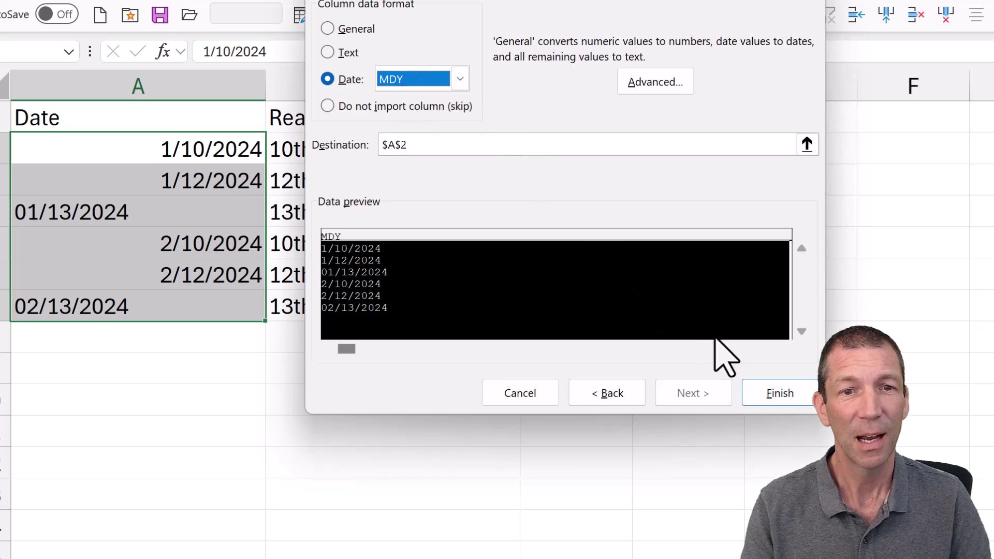
pyautogui.click(770, 396)
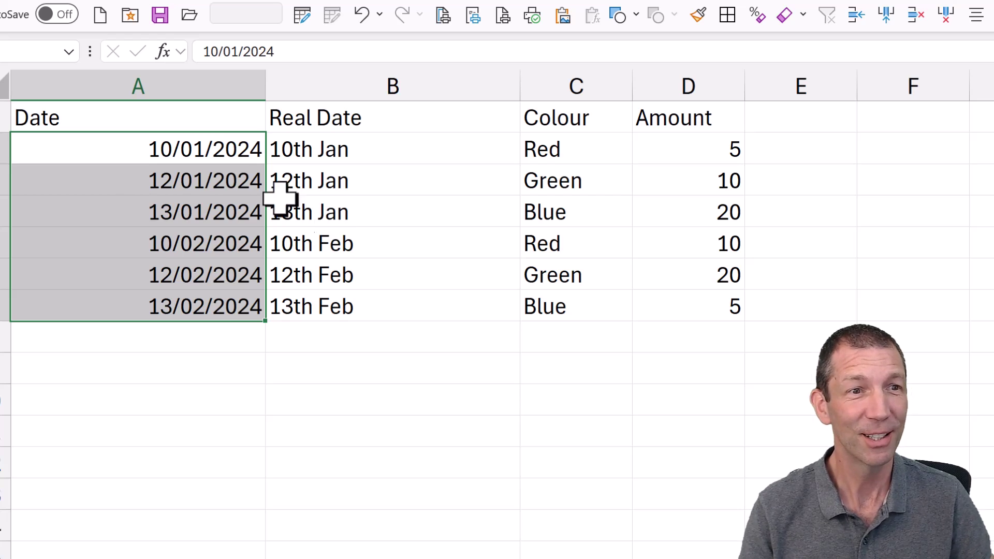
pyautogui.click(166, 149)
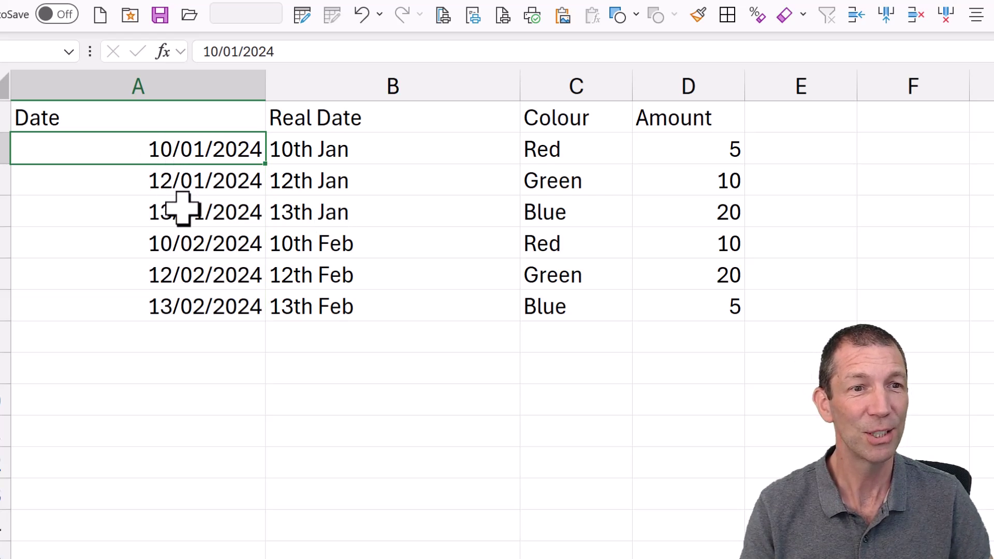
pyautogui.click(182, 209)
pyautogui.click(224, 244)
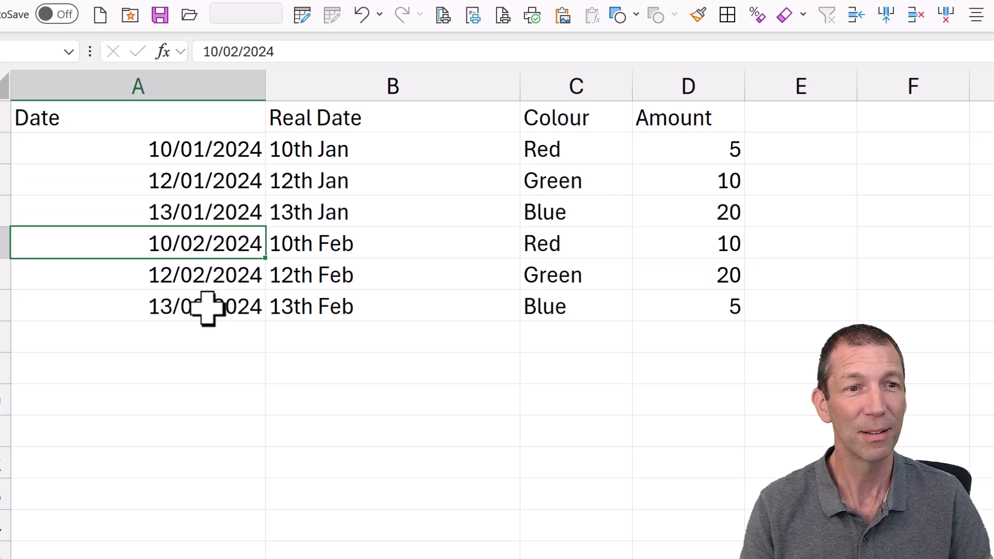
pyautogui.click(208, 308)
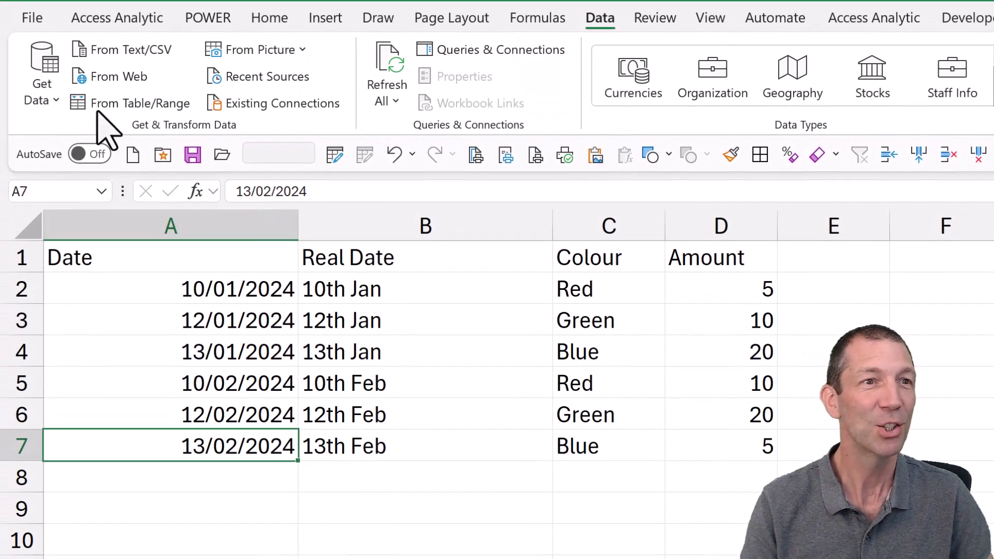
# Import DodgyDates.csv into Power Query and show the data type options for its Date column
pyautogui.click(135, 51)
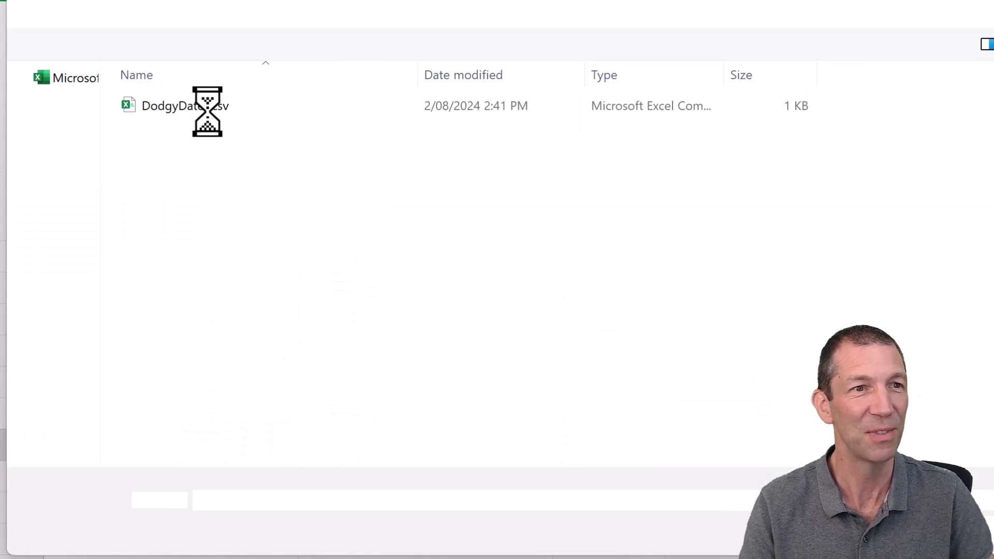
pyautogui.doubleClick(205, 107)
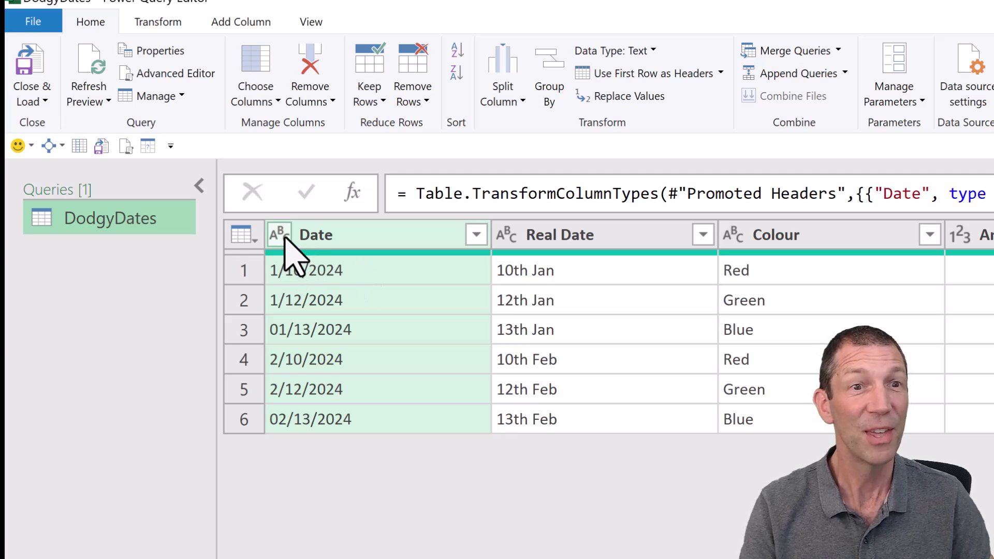
pyautogui.click(284, 238)
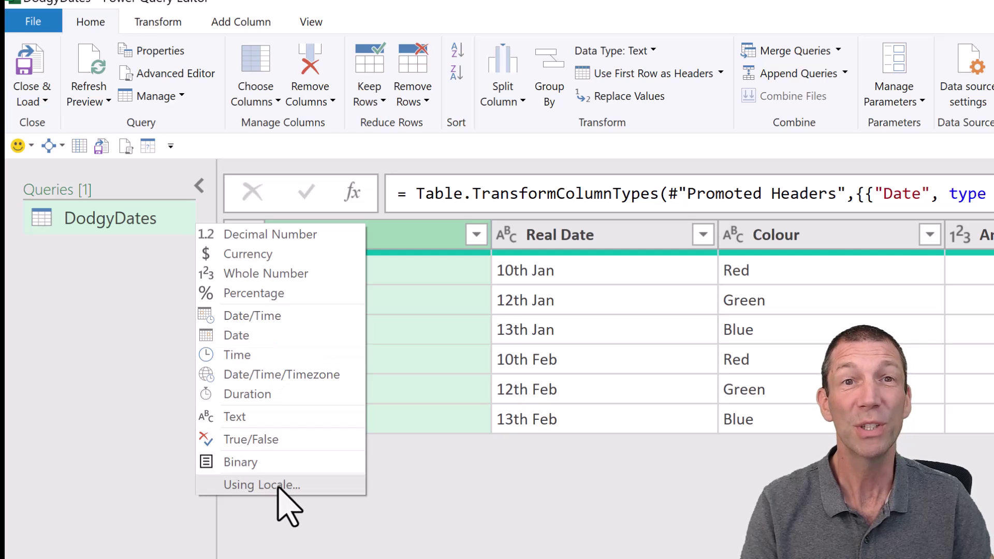
# Change the Date column's type to Date using the English (United States) locale
pyautogui.click(261, 485)
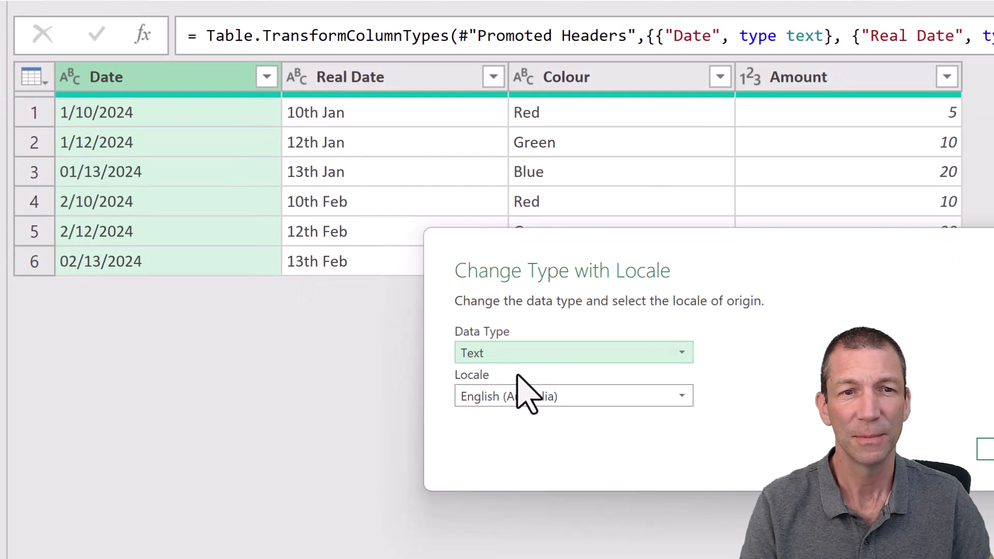
pyautogui.click(530, 349)
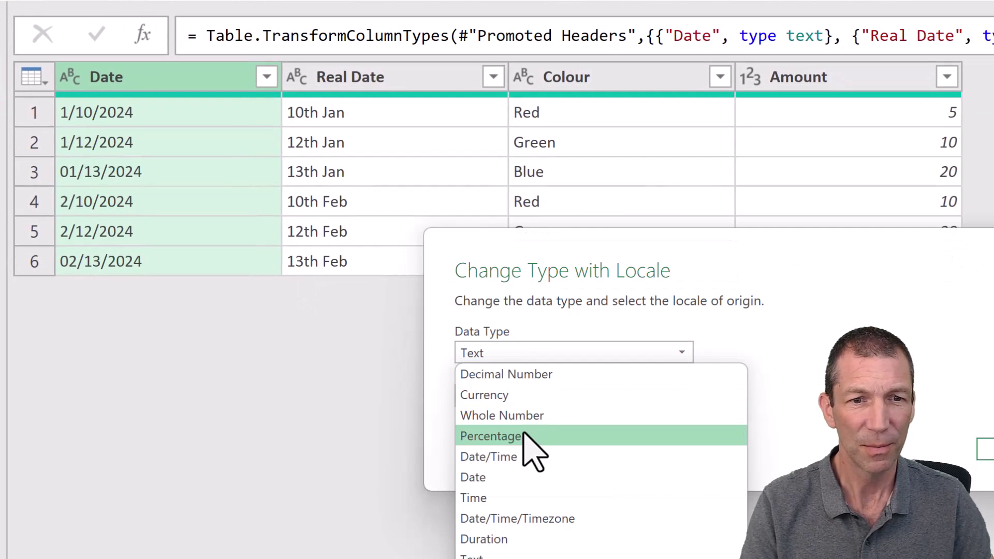
pyautogui.click(515, 477)
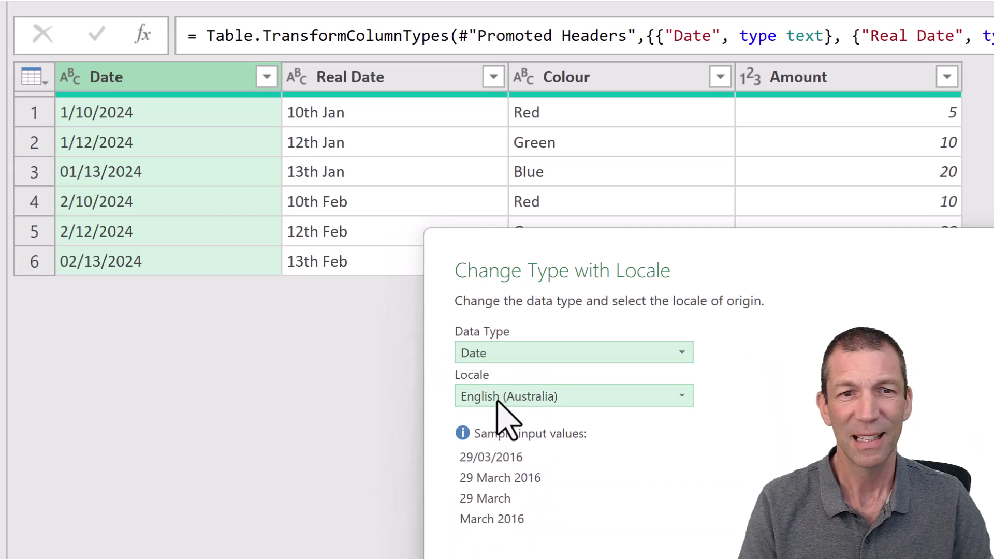
pyautogui.click(533, 407)
pyautogui.scroll(-10, 544, 538)
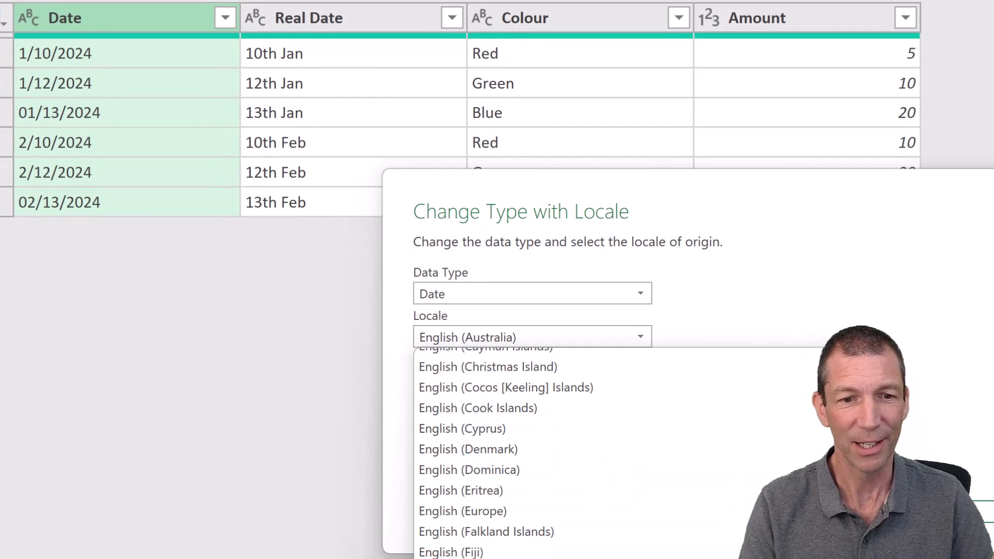
pyautogui.scroll(-16, 533, 450)
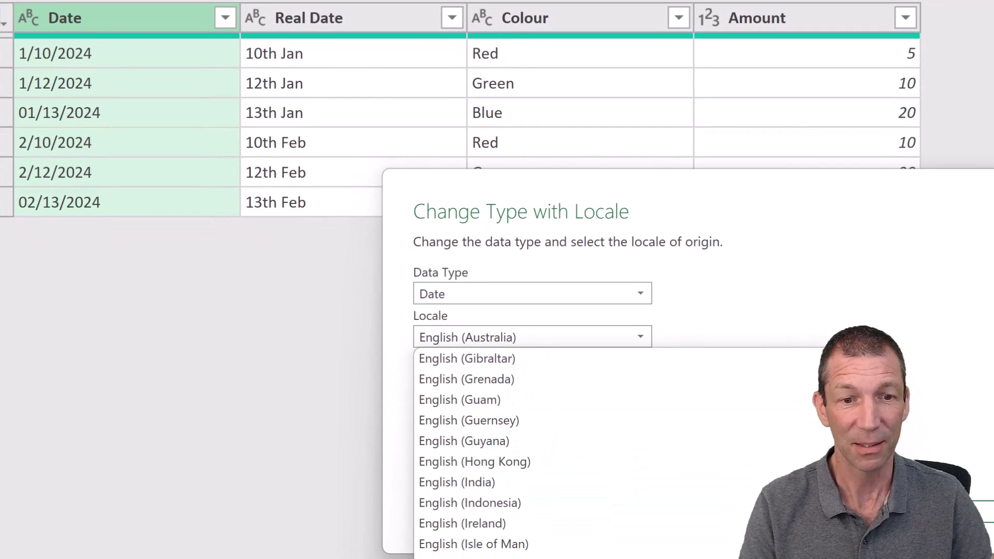
pyautogui.scroll(-10, 523, 549)
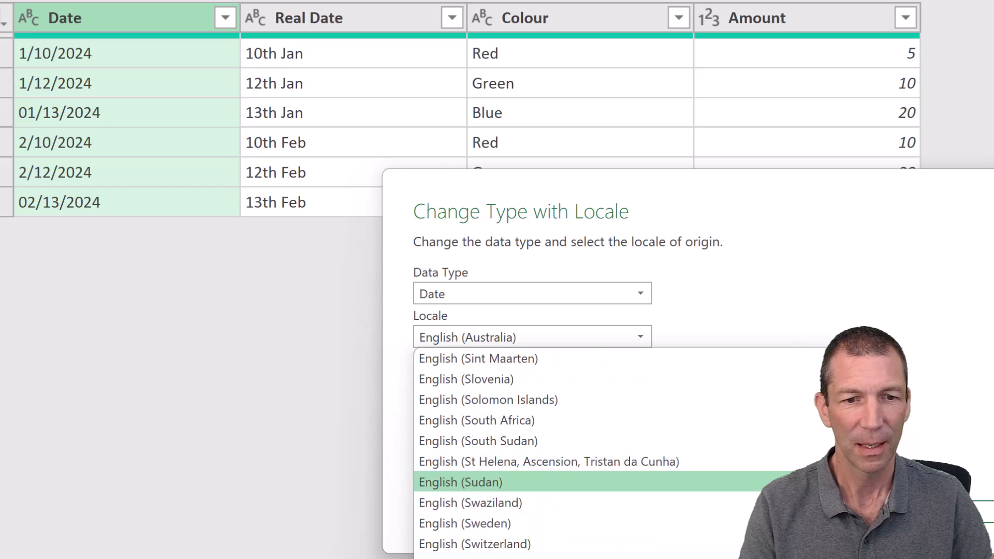
pyautogui.scroll(1, 522, 554)
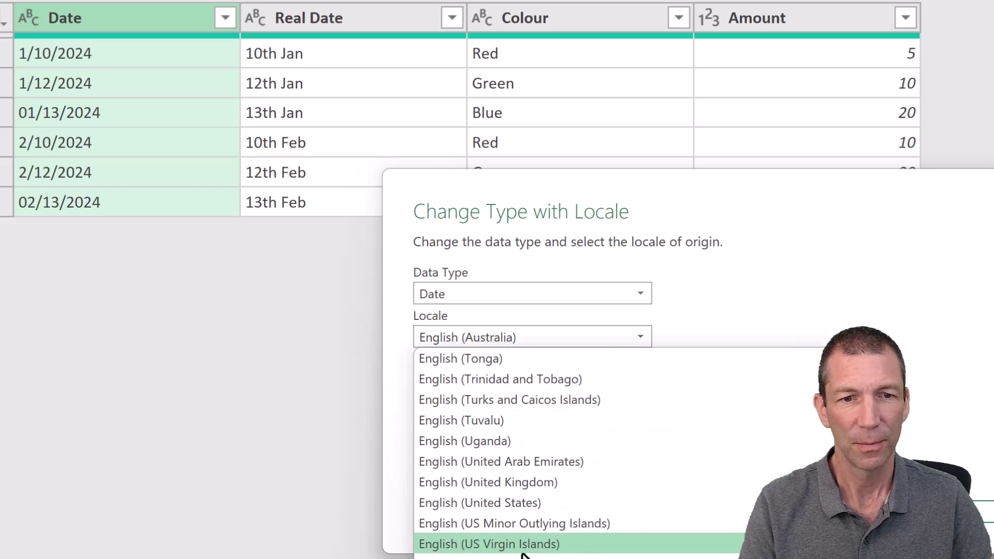
pyautogui.click(520, 505)
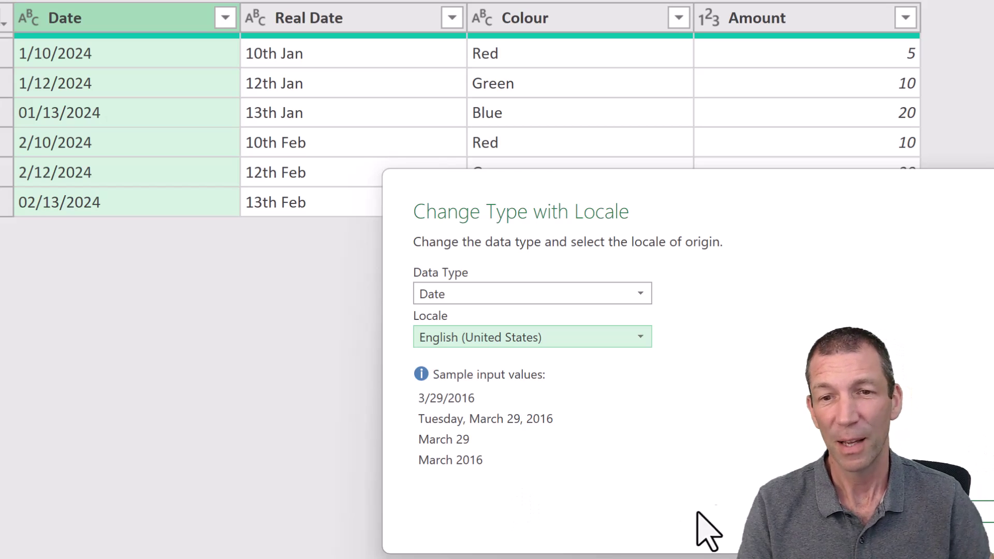
pyautogui.press('Return')
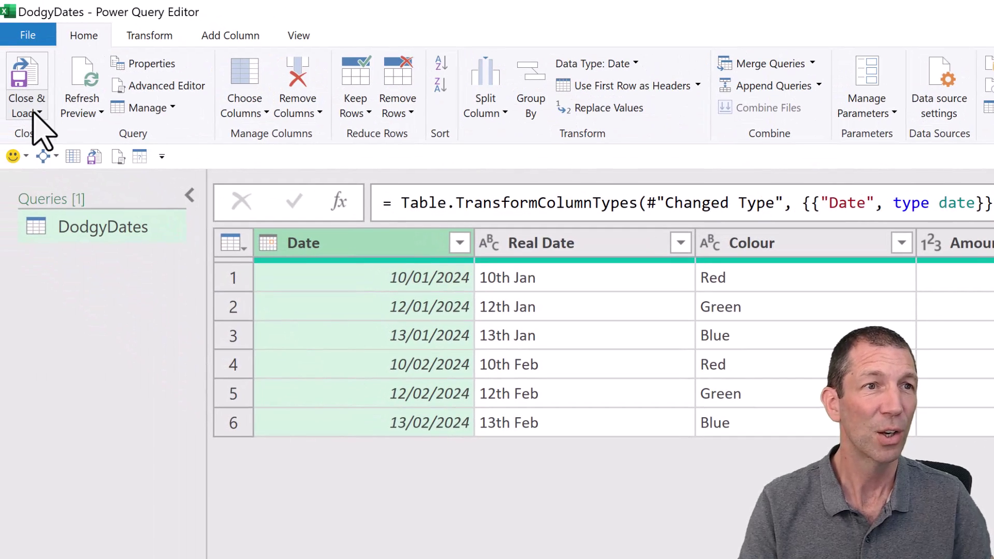
# Close & Load the DodgyDates query to a Table on a new worksheet
pyautogui.click(34, 112)
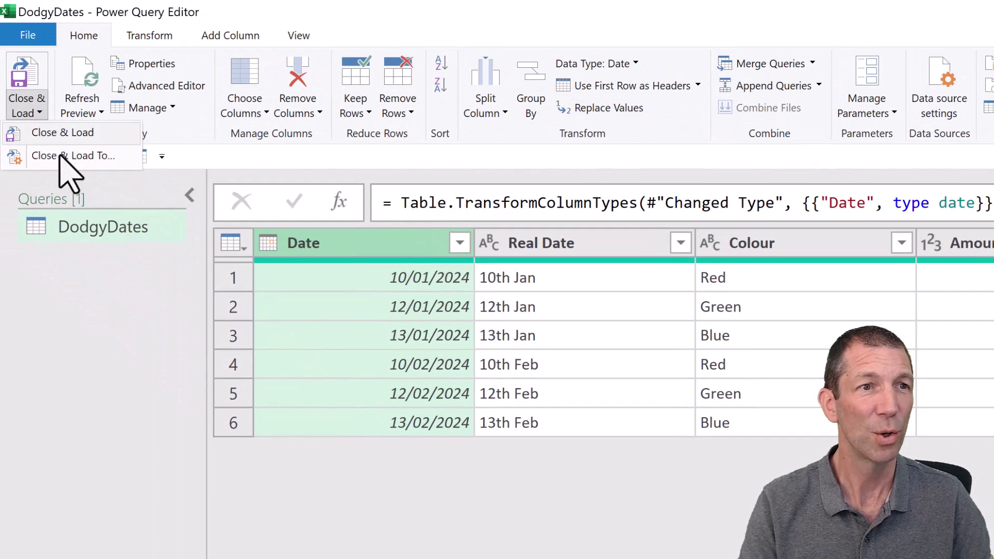
pyautogui.press('Escape')
pyautogui.hotkey('alt', 'Tab')
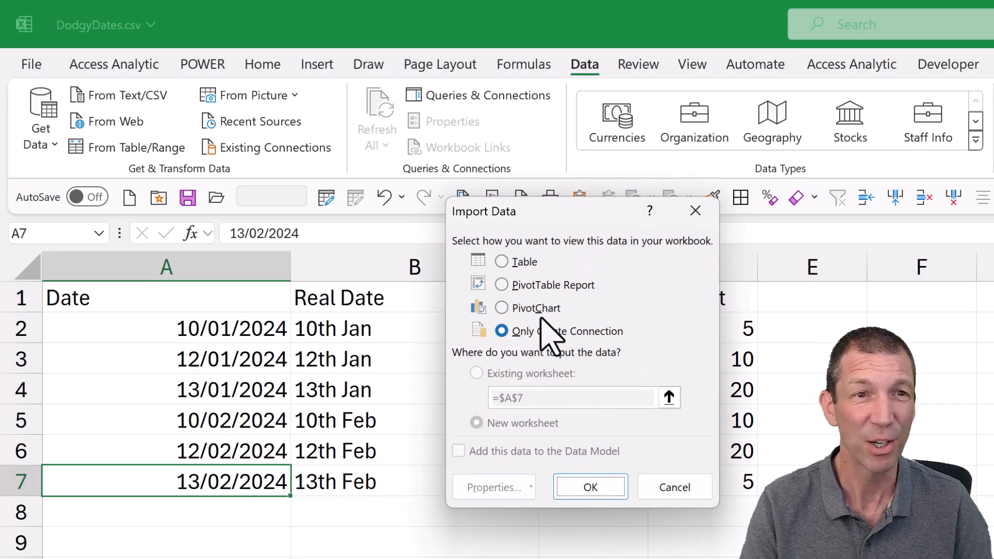
pyautogui.click(515, 263)
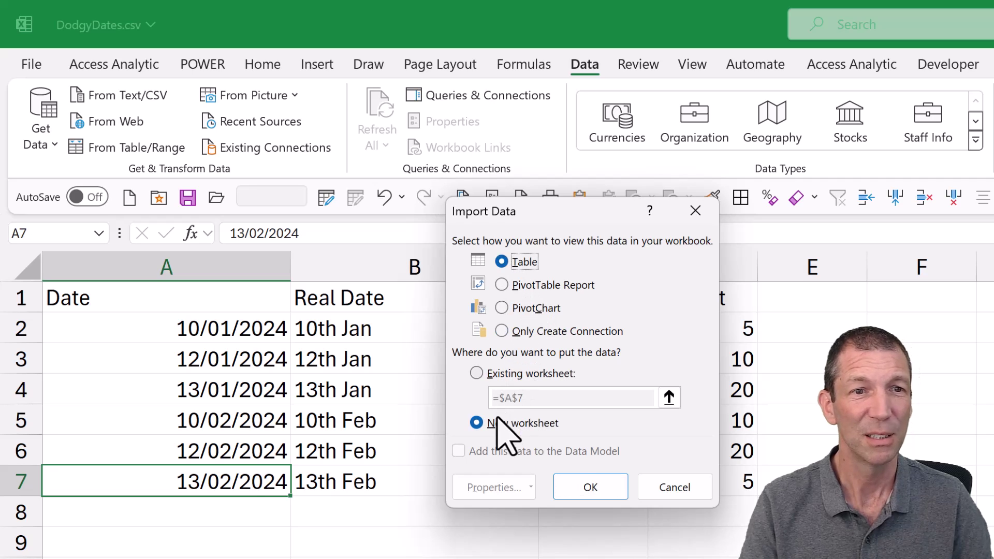
pyautogui.click(587, 484)
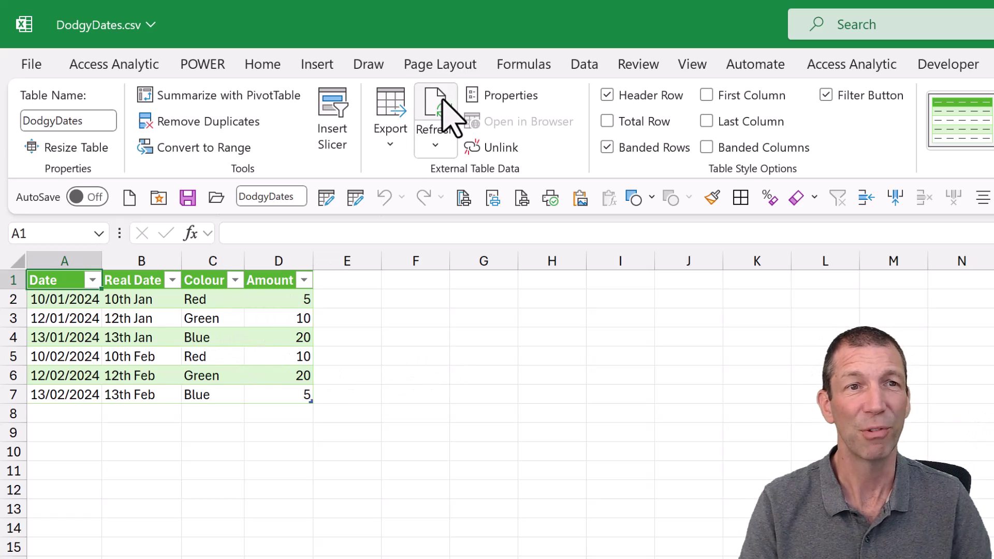
# Bring up the right-click menu with Refresh on cell D2 of the DodgyDates table
pyautogui.click(275, 303)
pyautogui.rightClick(274, 303)
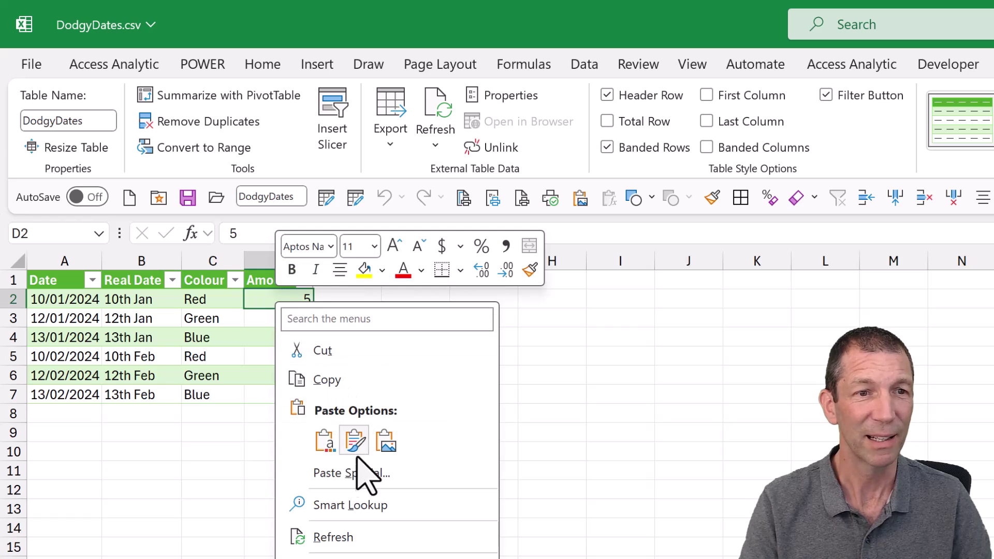